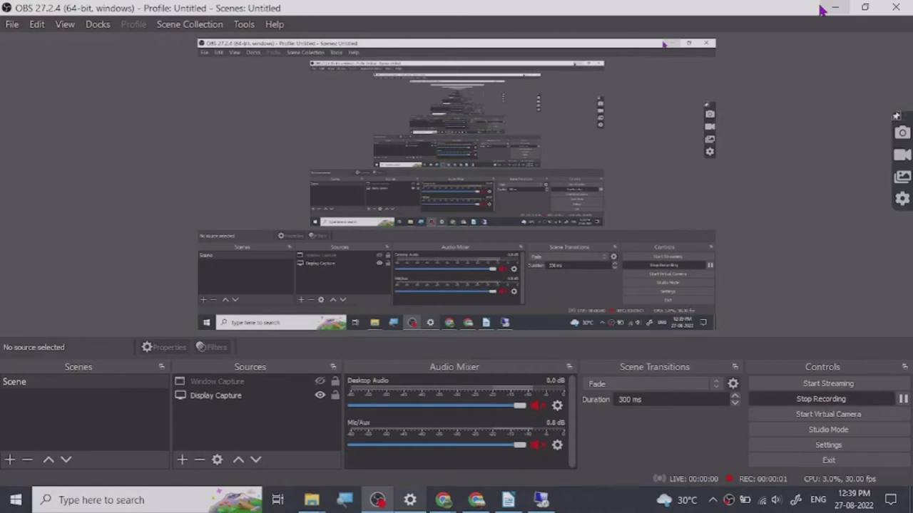
pyautogui.click(829, 8)
pyautogui.scroll(3, 241, 315)
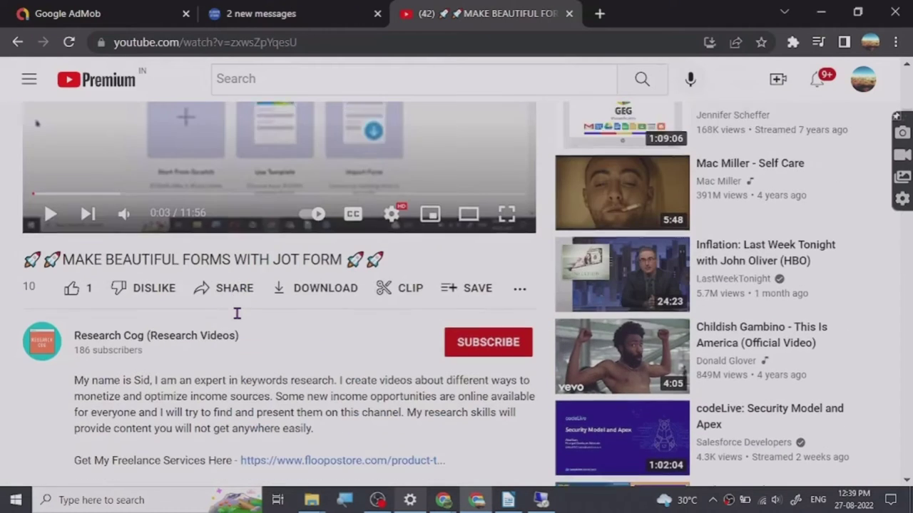
pyautogui.scroll(-3, 236, 312)
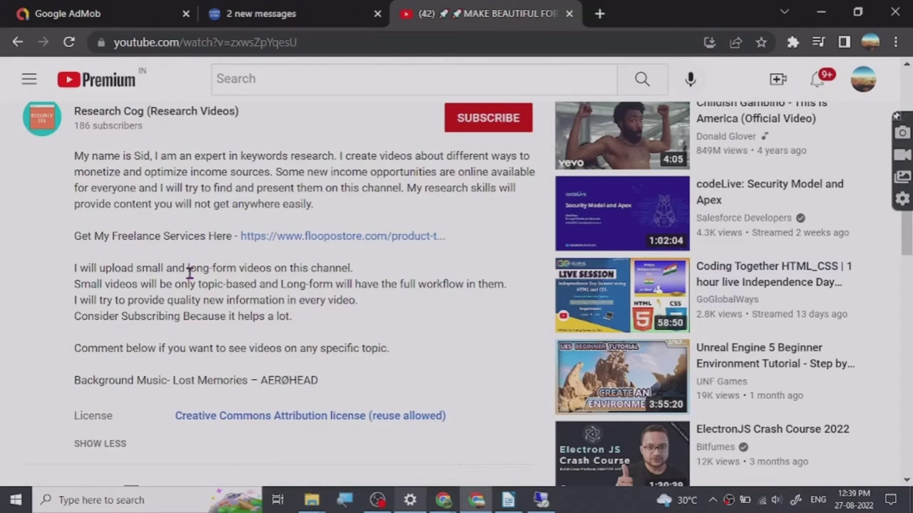
pyautogui.scroll(3, 187, 278)
pyautogui.scroll(-3, 167, 316)
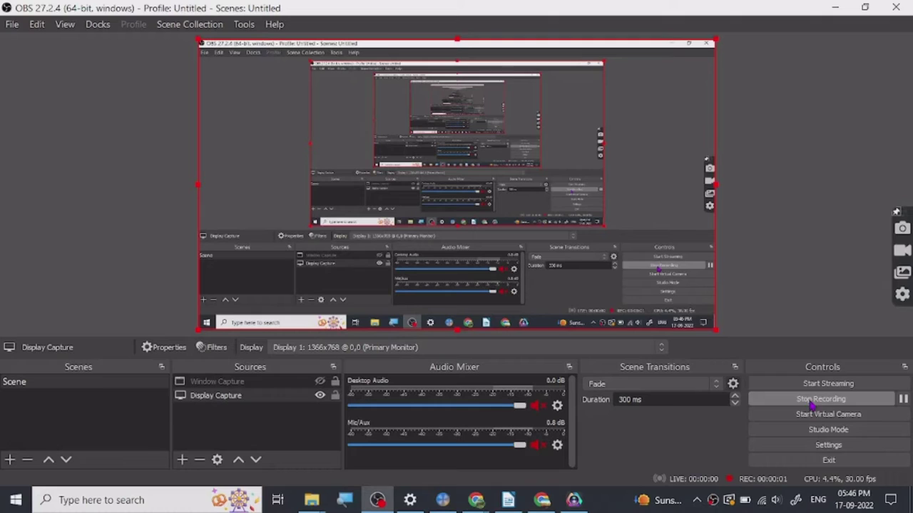
# Switch to Feedly in the browser and examine the featured topics, industries, trends and skills on its Discover page
pyautogui.click(835, 7)
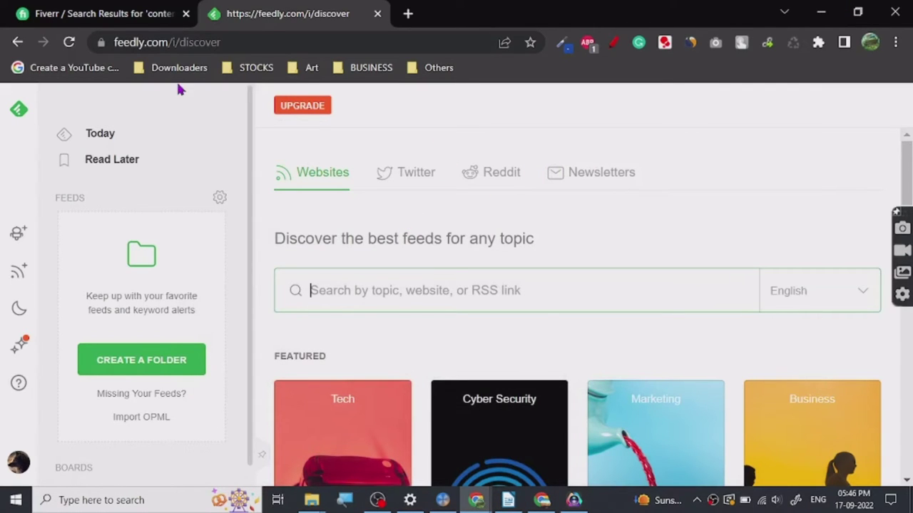
pyautogui.scroll(-2, 332, 191)
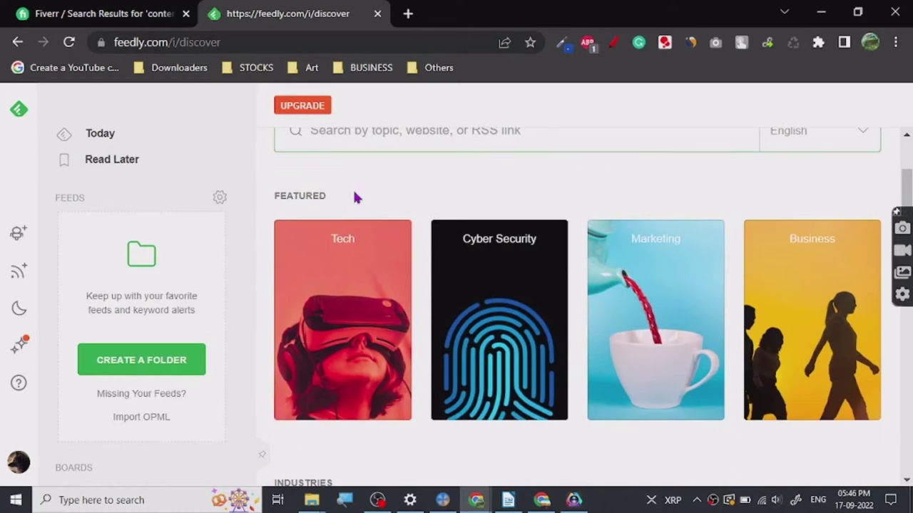
pyautogui.scroll(2, 407, 256)
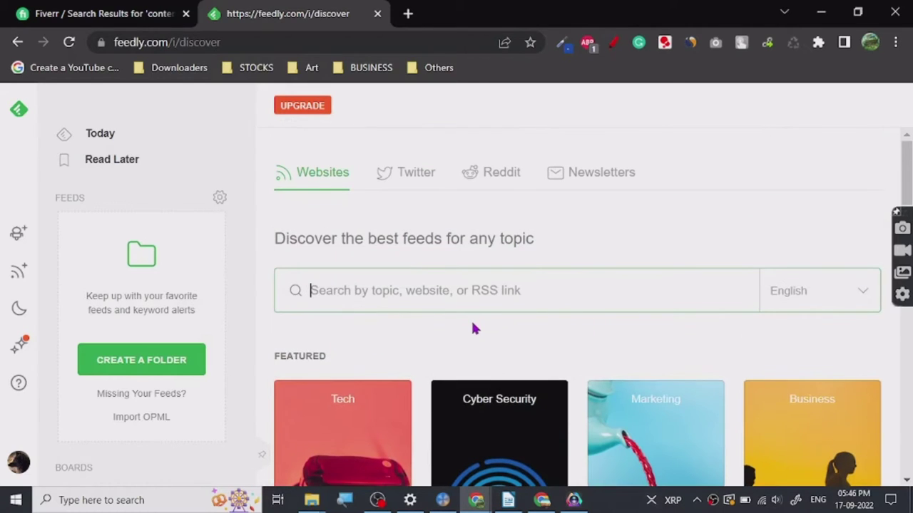
pyautogui.scroll(-2, 454, 306)
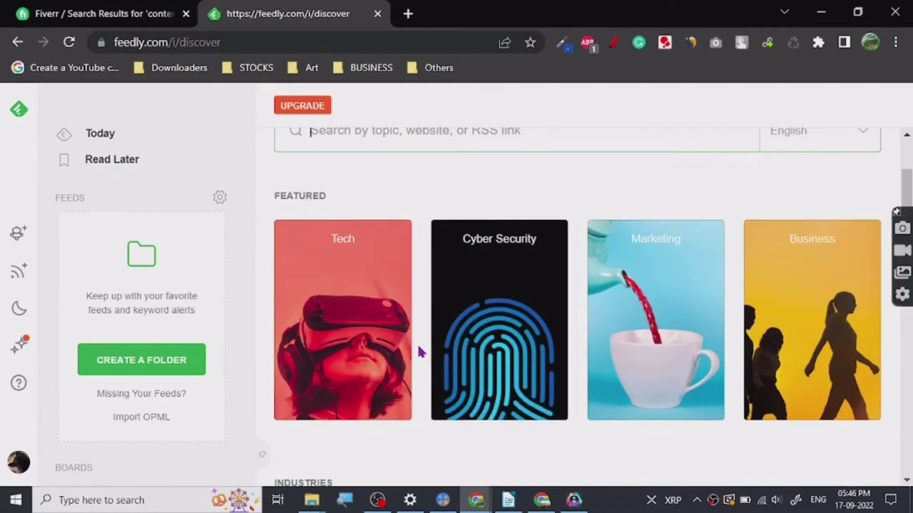
pyautogui.scroll(-5, 542, 278)
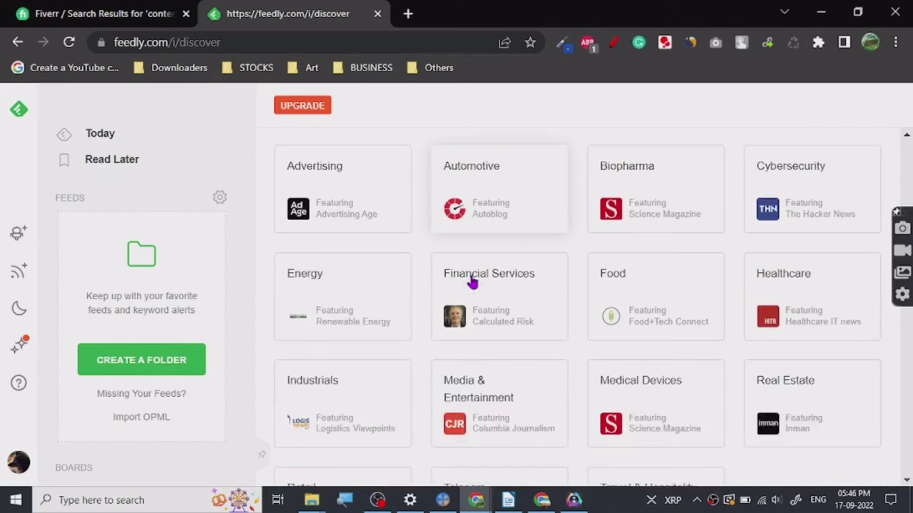
pyautogui.scroll(2, 467, 293)
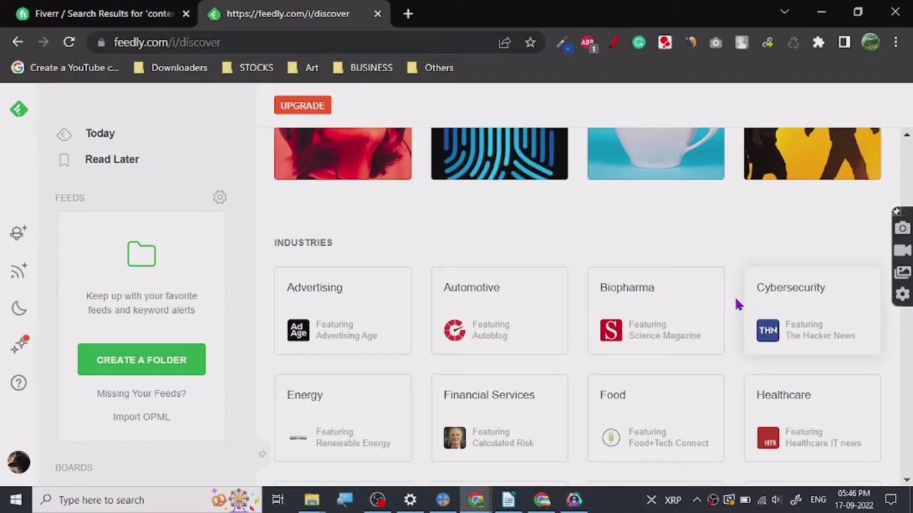
pyautogui.scroll(-1, 673, 297)
pyautogui.scroll(-3, 410, 336)
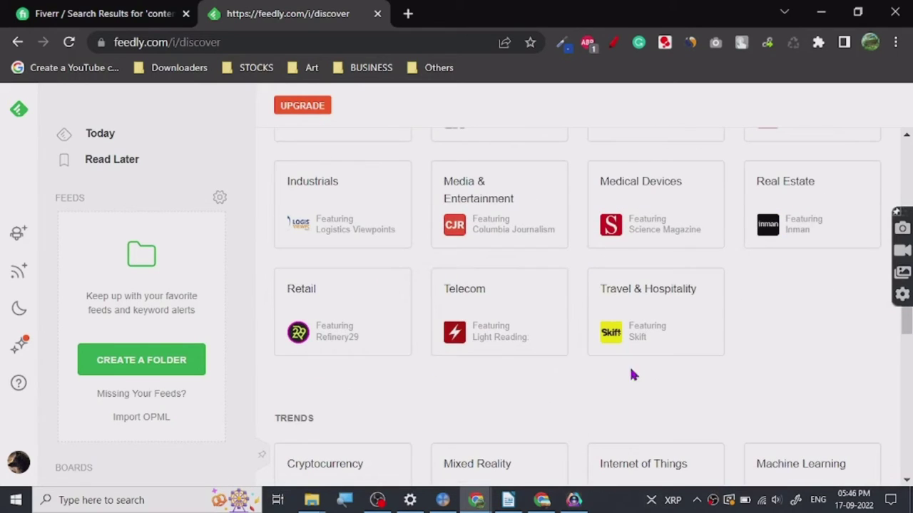
pyautogui.scroll(-3, 509, 361)
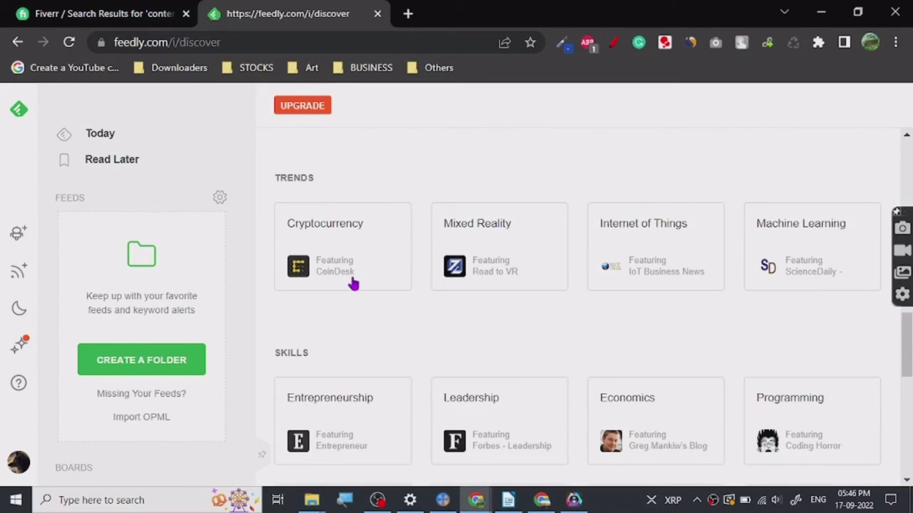
pyautogui.scroll(-3, 561, 325)
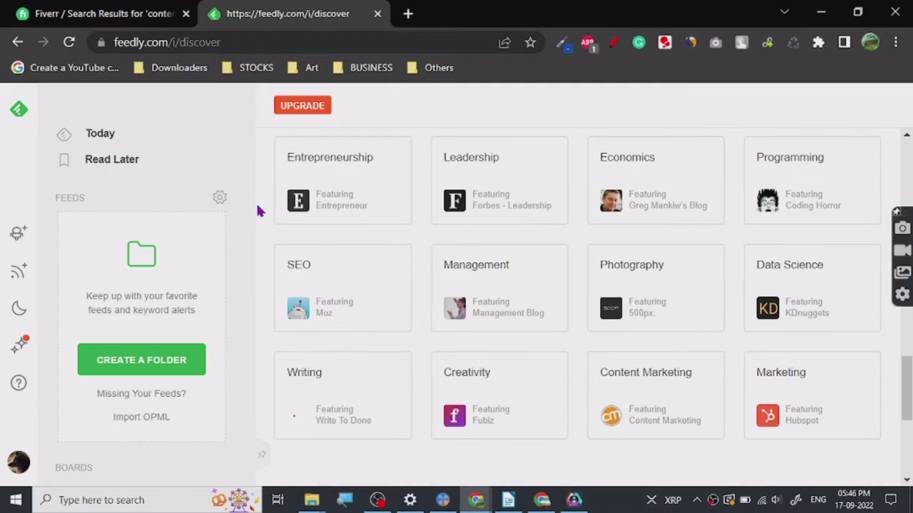
pyautogui.scroll(-2, 470, 299)
pyautogui.scroll(15, 464, 321)
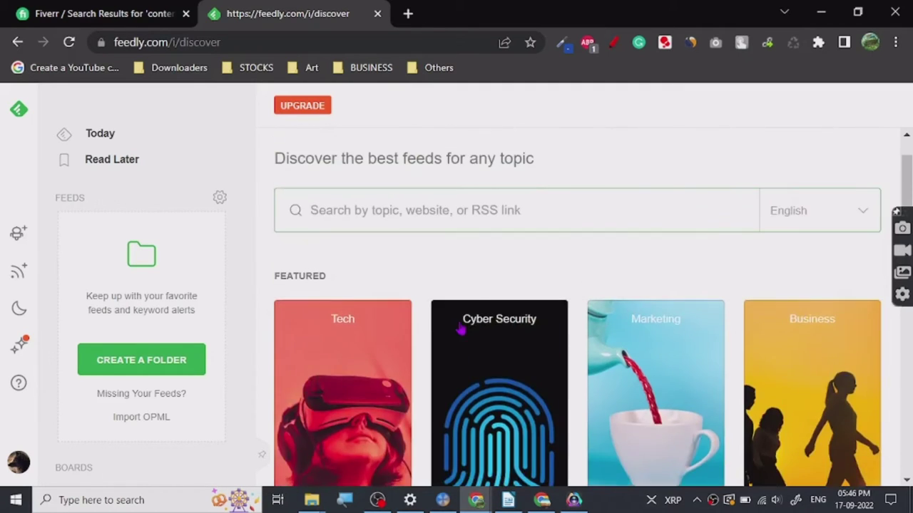
# Open the featured Tech topic and look over its suggested website feeds
pyautogui.scroll(-2, 424, 314)
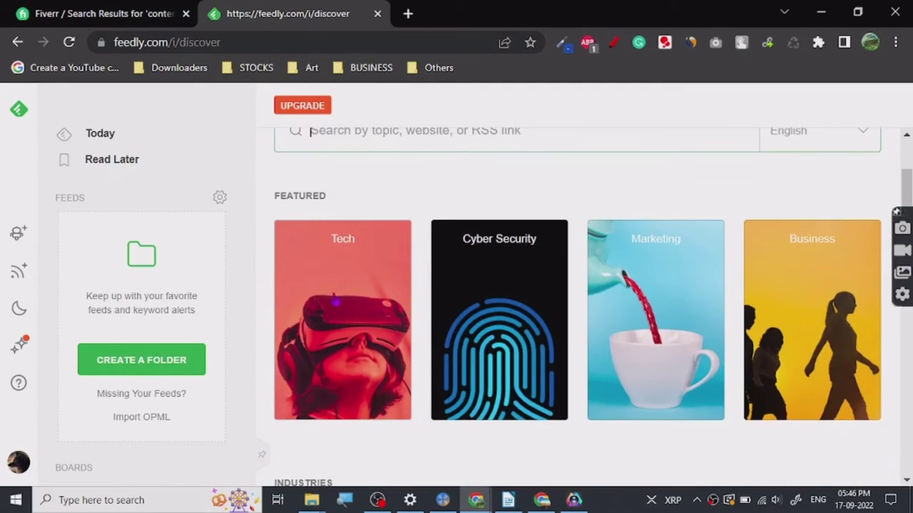
pyautogui.click(355, 288)
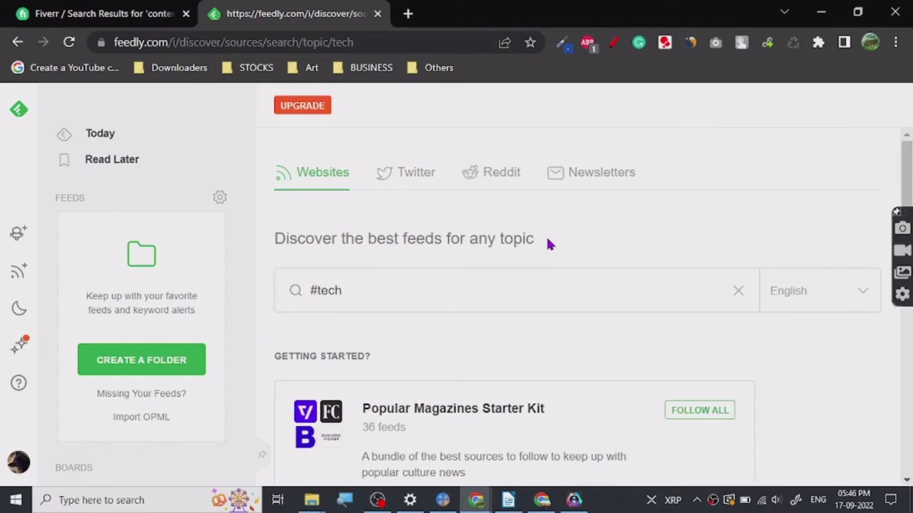
pyautogui.scroll(-3, 527, 271)
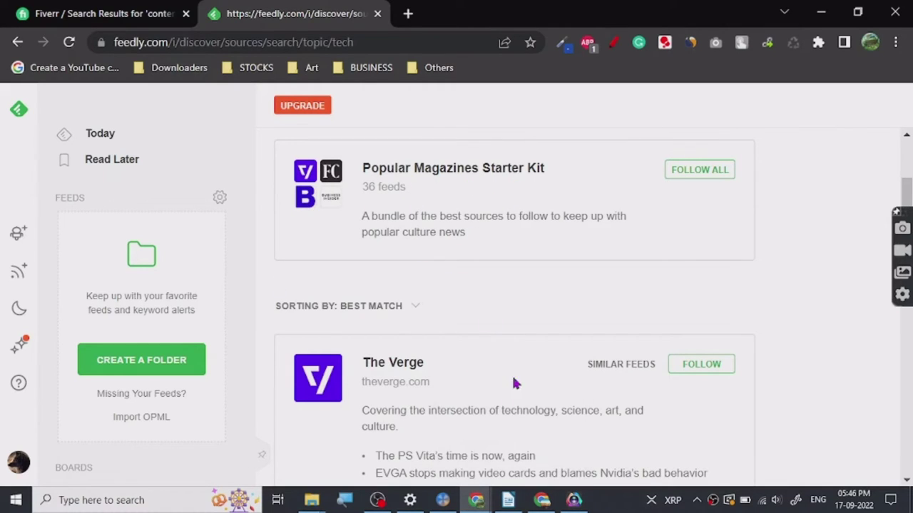
# Switch to the WEBINAR TOPICS document in LibreOffice Writer and write the heading "TRENDING TOPICS – IN YOUR NICHE" on the blank page
pyautogui.click(508, 500)
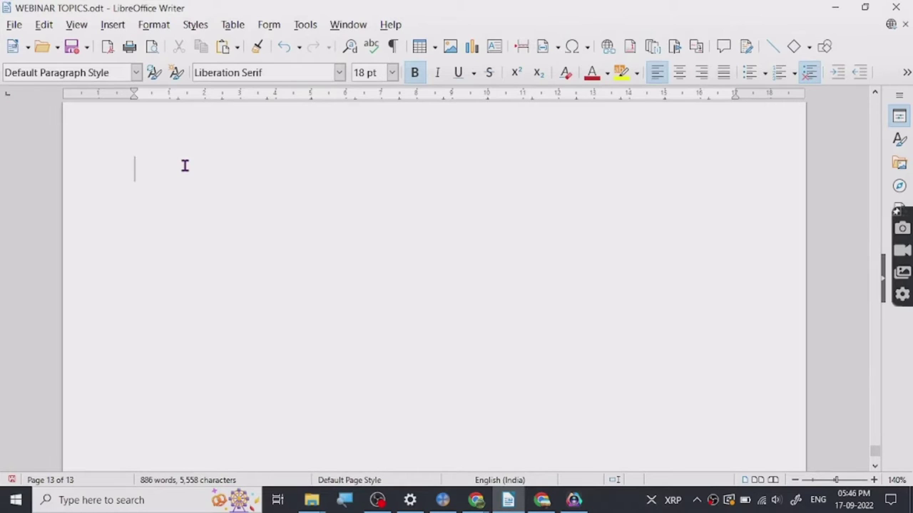
pyautogui.write('OPICS -')
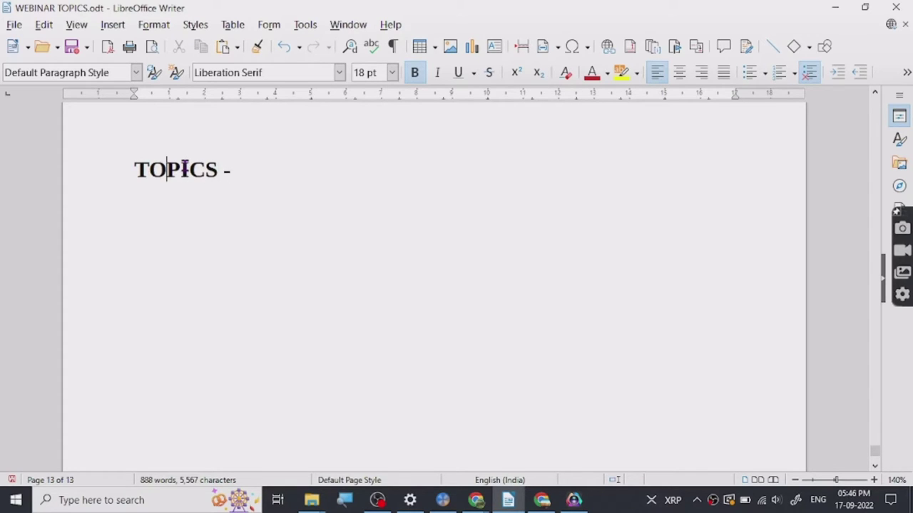
pyautogui.write('TRENDIN')
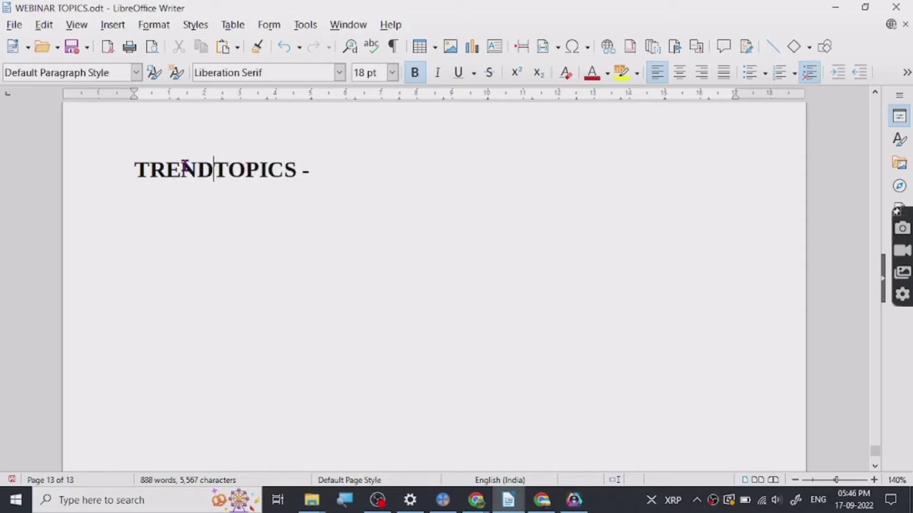
pyautogui.write('G ')
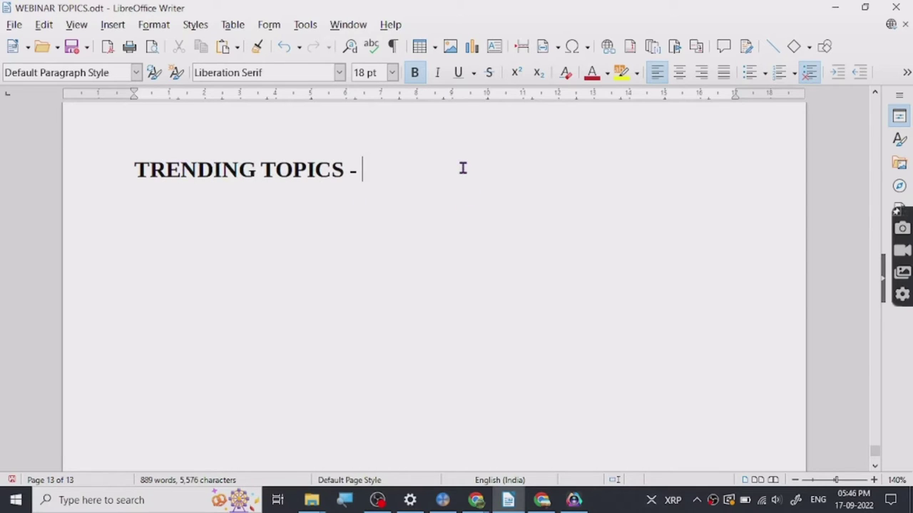
pyautogui.write('IN YOUR B')
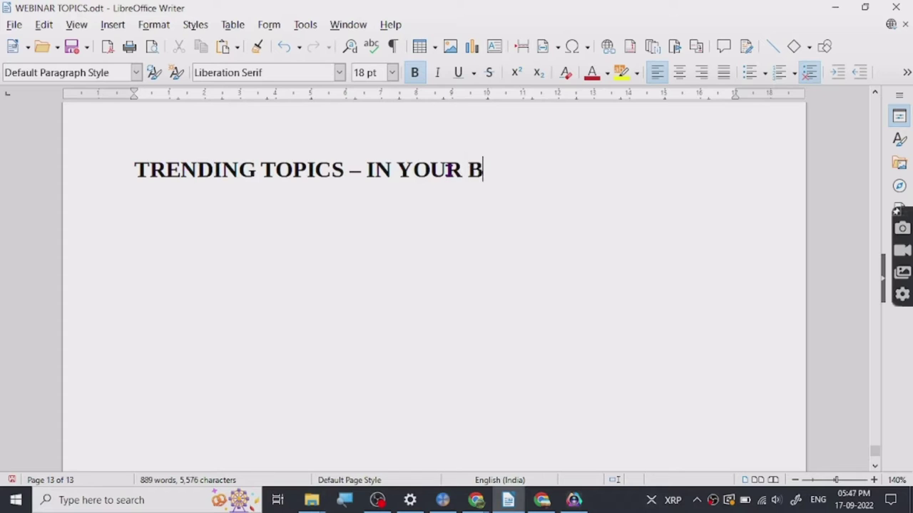
pyautogui.press('BackSpace')
pyautogui.write('NICHE')
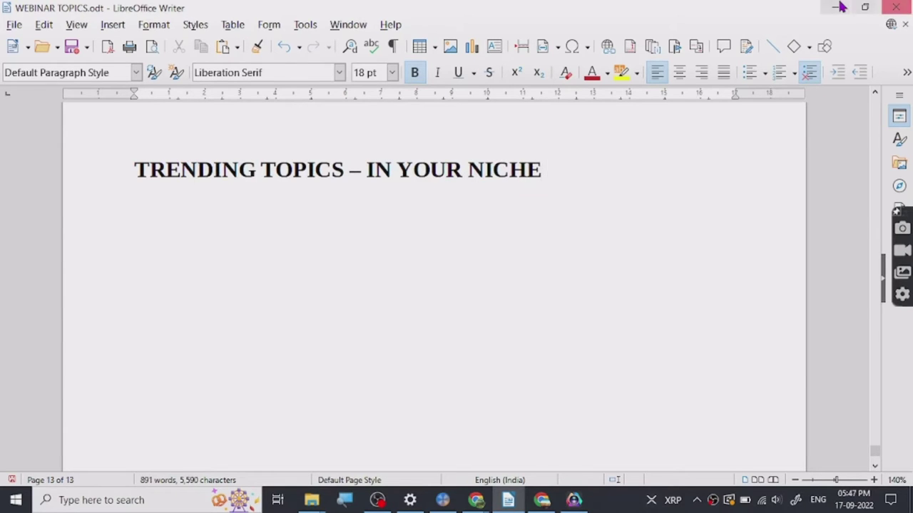
# Return to the Tech topic results in Feedly and open the Popular Magazines Starter Kit
pyautogui.click(835, 7)
pyautogui.scroll(1, 425, 198)
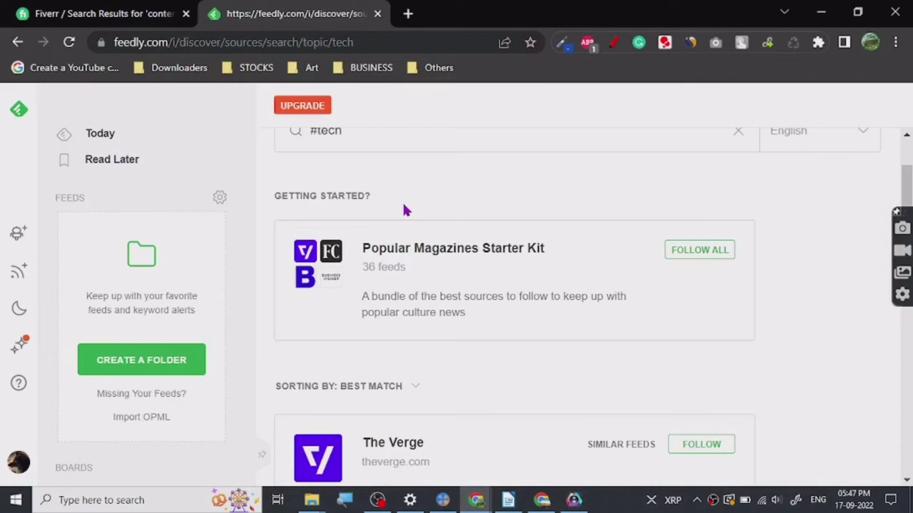
pyautogui.rightClick(409, 265)
pyautogui.click(386, 250)
pyautogui.click(388, 249)
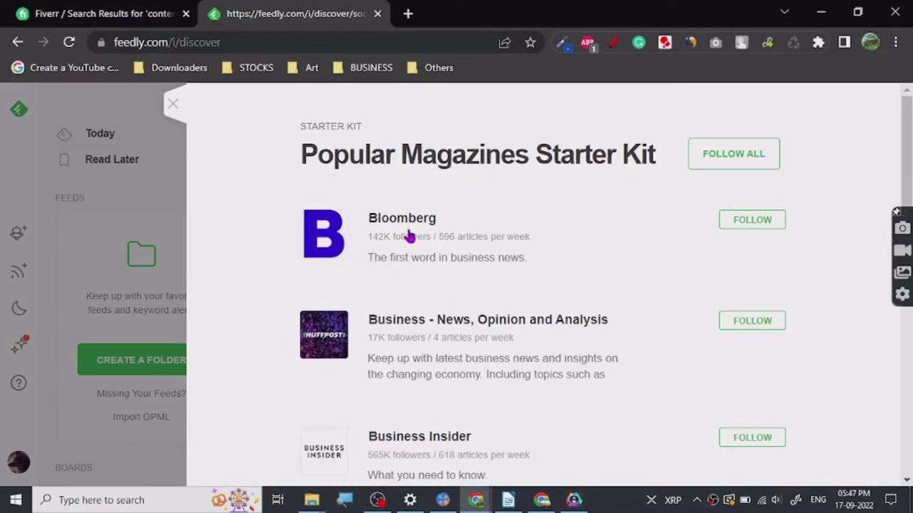
# Follow the Bloomberg feed, placing it in a new folder named Tech
pyautogui.click(728, 224)
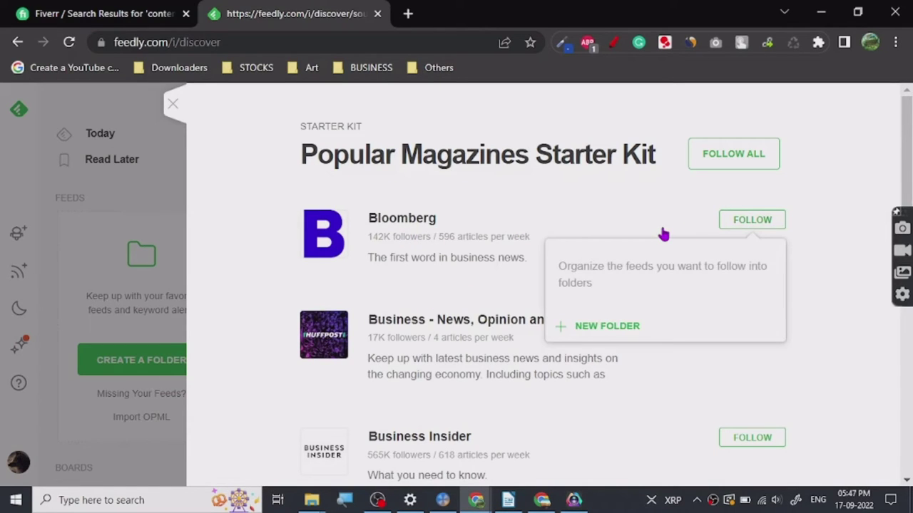
pyautogui.click(598, 325)
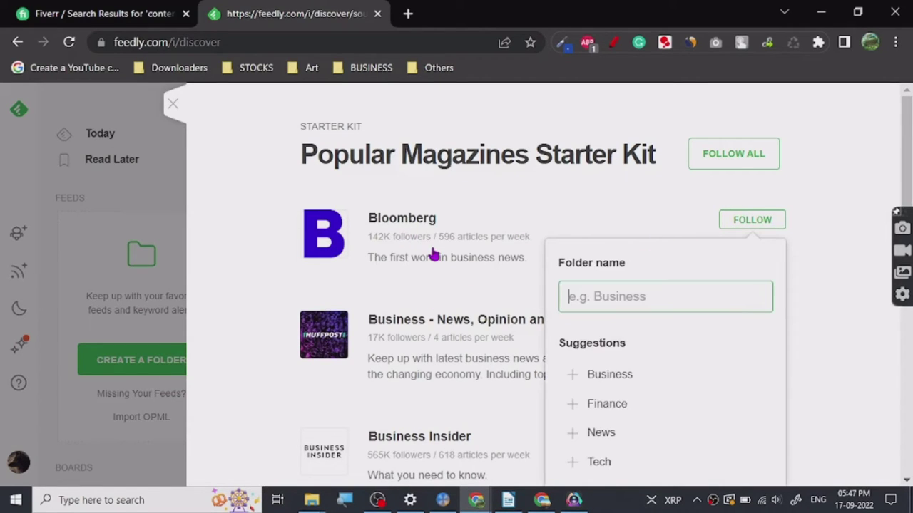
pyautogui.scroll(-2, 588, 388)
pyautogui.click(588, 303)
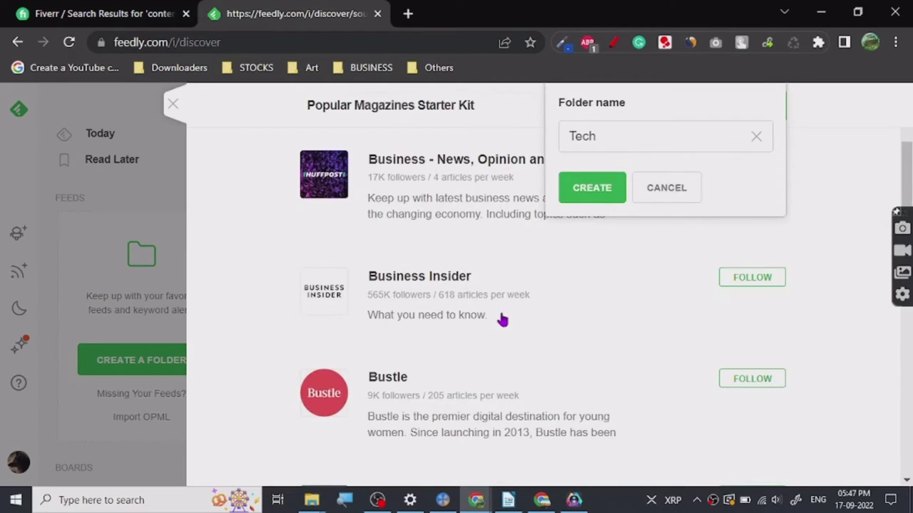
pyautogui.click(595, 193)
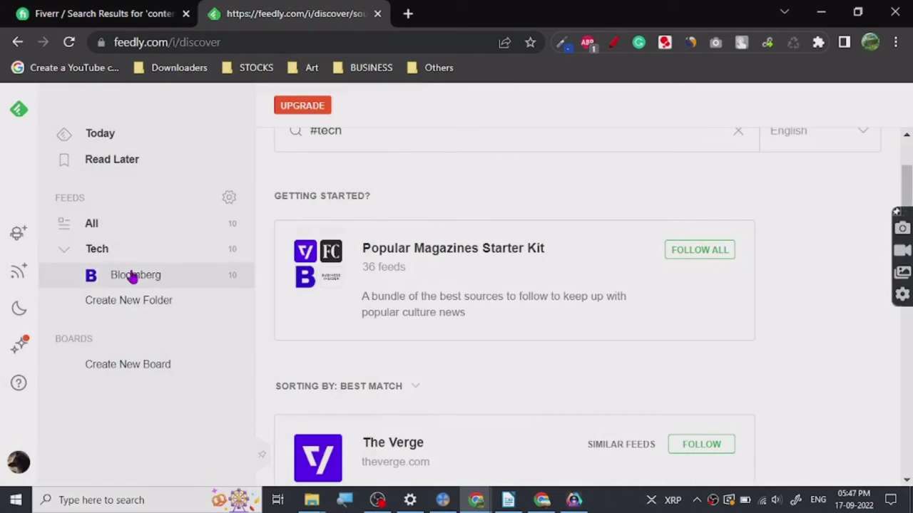
# Open the Bloomberg feed in the Tech folder and look through its most popular and today's articles
pyautogui.click(131, 275)
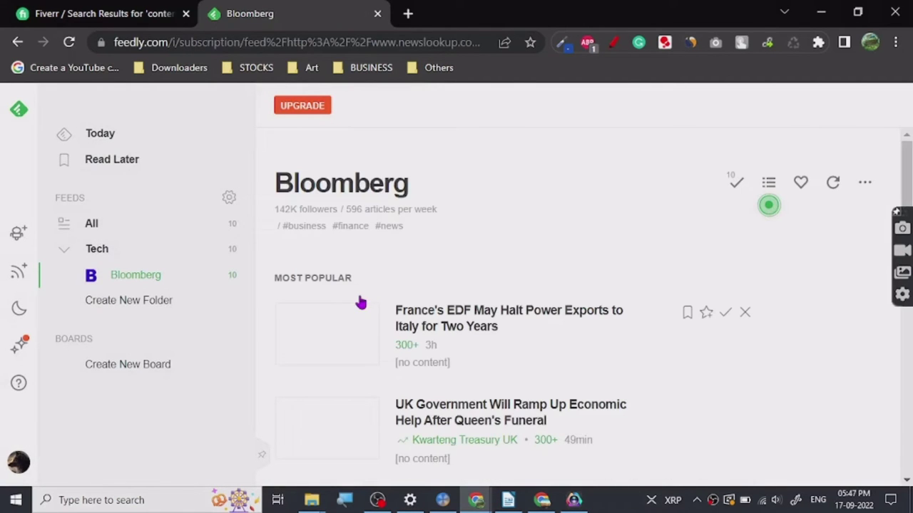
pyautogui.scroll(-1, 437, 271)
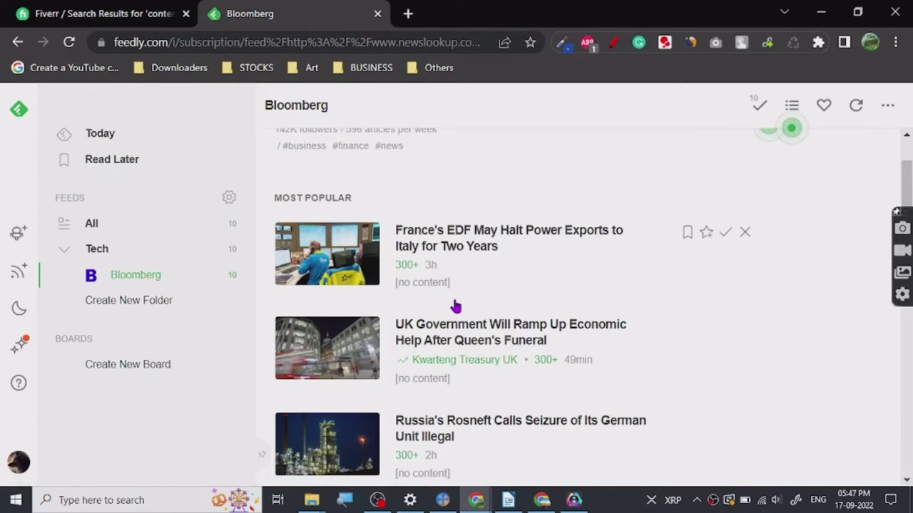
pyautogui.scroll(-1, 471, 305)
pyautogui.scroll(-3, 442, 378)
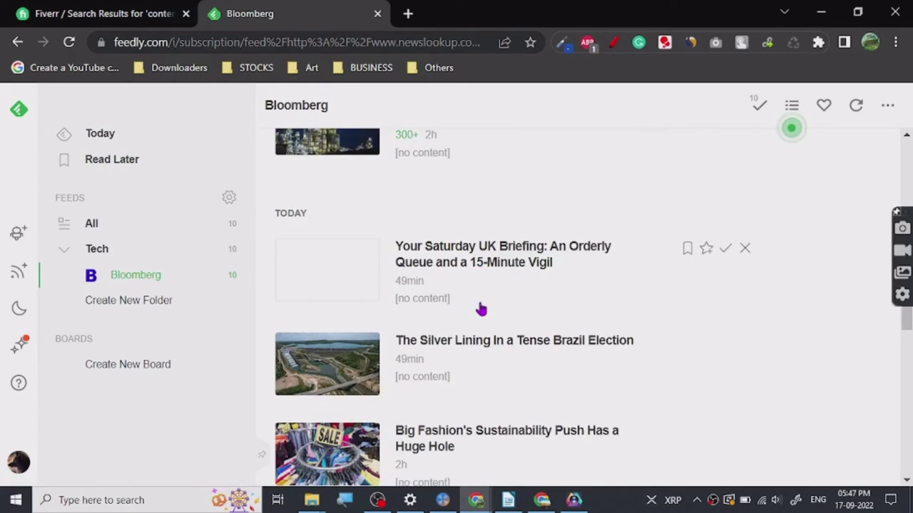
pyautogui.scroll(1, 481, 309)
pyautogui.scroll(5, 482, 310)
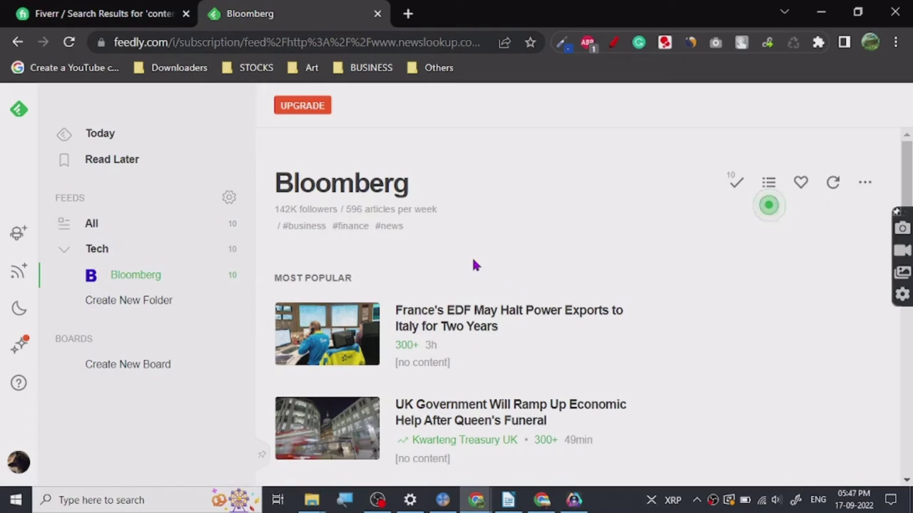
pyautogui.scroll(-1, 473, 264)
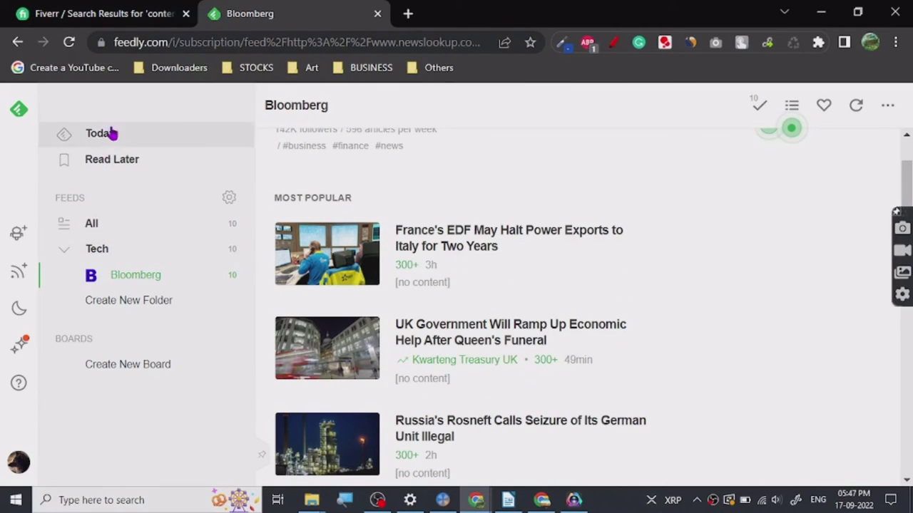
pyautogui.scroll(1, 314, 203)
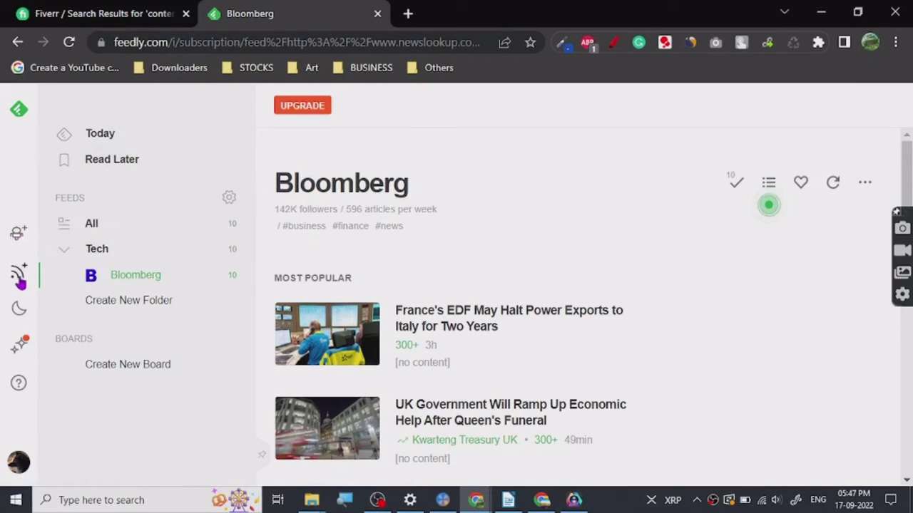
# Open the Explore view of the Today page and look through the articles trending in tech and marketing
pyautogui.click(19, 111)
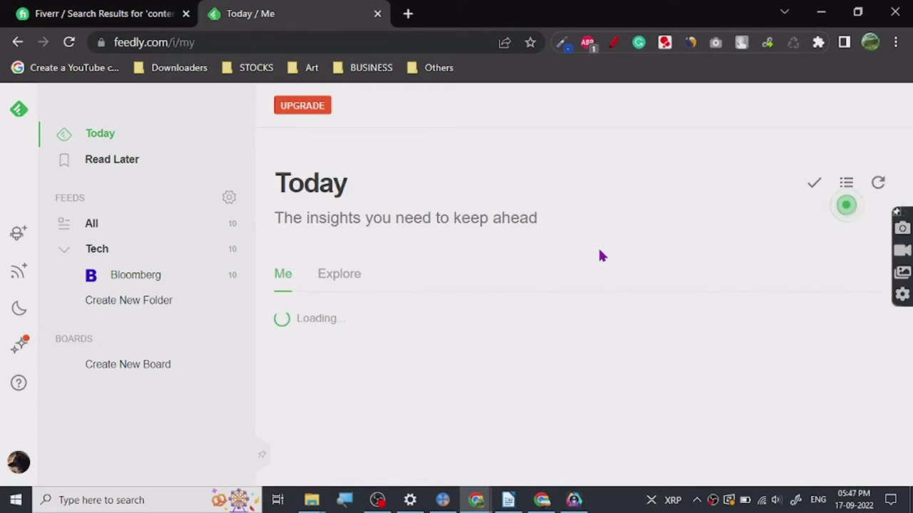
pyautogui.click(333, 275)
pyautogui.scroll(-2, 462, 264)
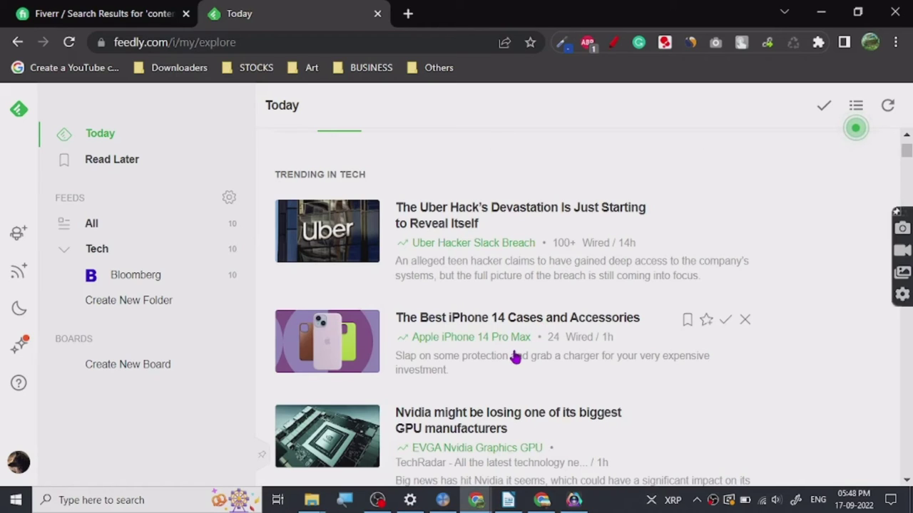
pyautogui.scroll(-2, 515, 357)
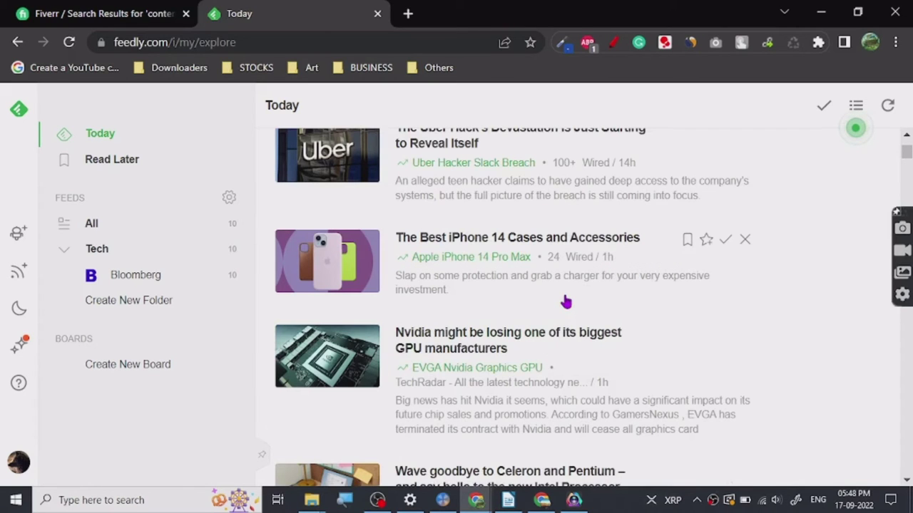
pyautogui.scroll(-4, 566, 303)
pyautogui.scroll(-7, 524, 279)
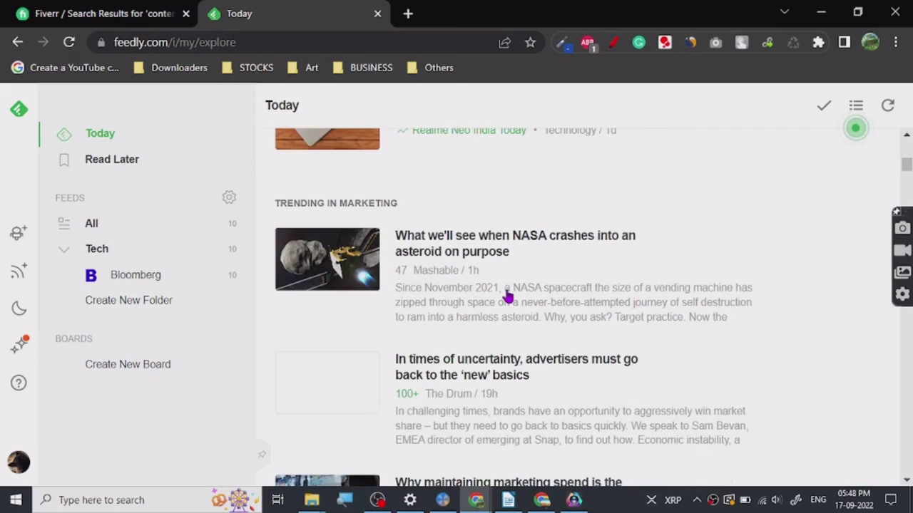
pyautogui.scroll(13, 506, 295)
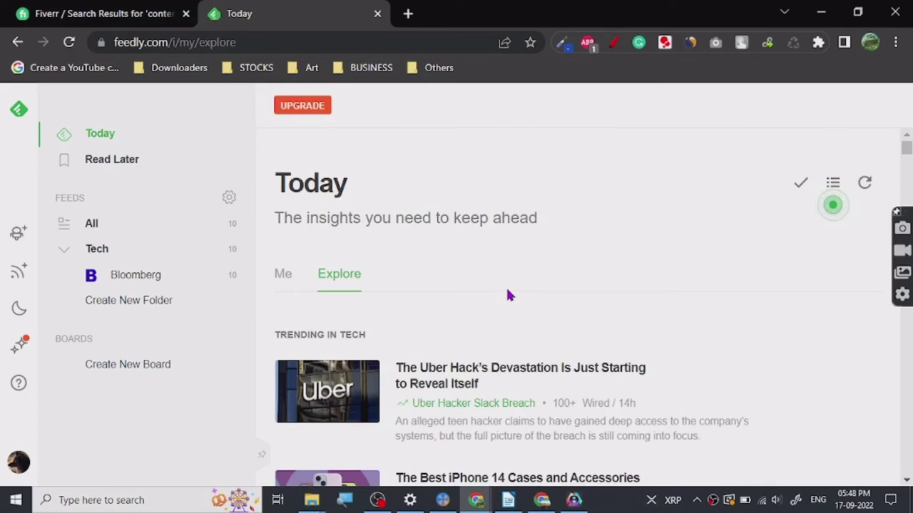
# Open the featured Tech topic from the feed discovery page and look through its suggested website feeds
pyautogui.click(16, 278)
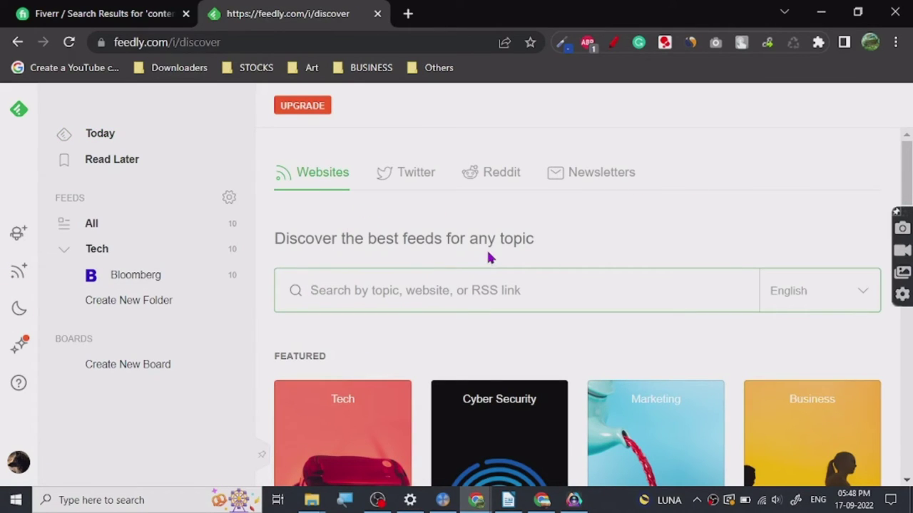
pyautogui.scroll(-2, 432, 356)
pyautogui.scroll(2, 433, 342)
pyautogui.scroll(-2, 431, 282)
pyautogui.click(399, 314)
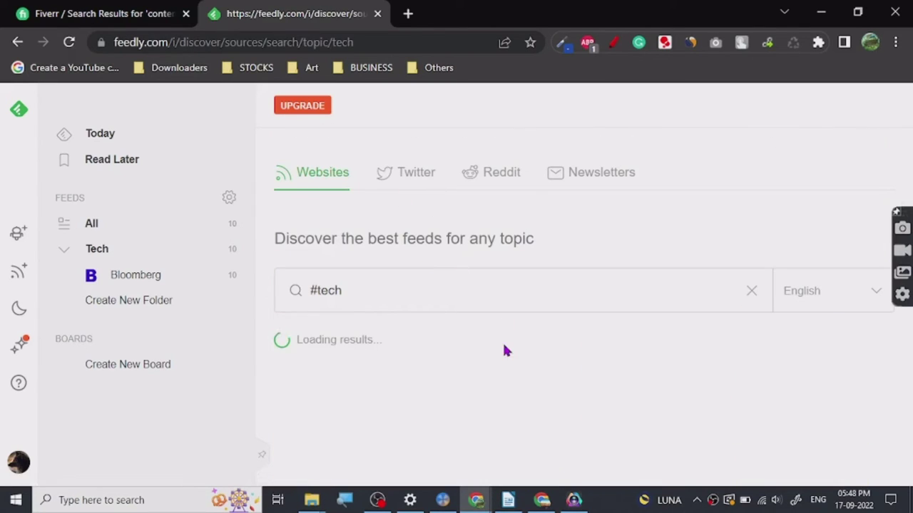
pyautogui.scroll(-2, 546, 240)
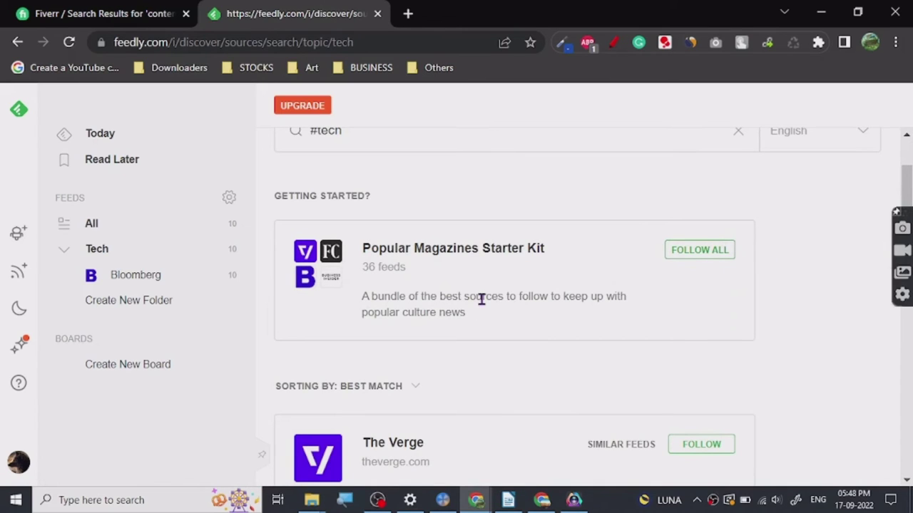
pyautogui.scroll(-2, 489, 297)
pyautogui.scroll(-3, 398, 306)
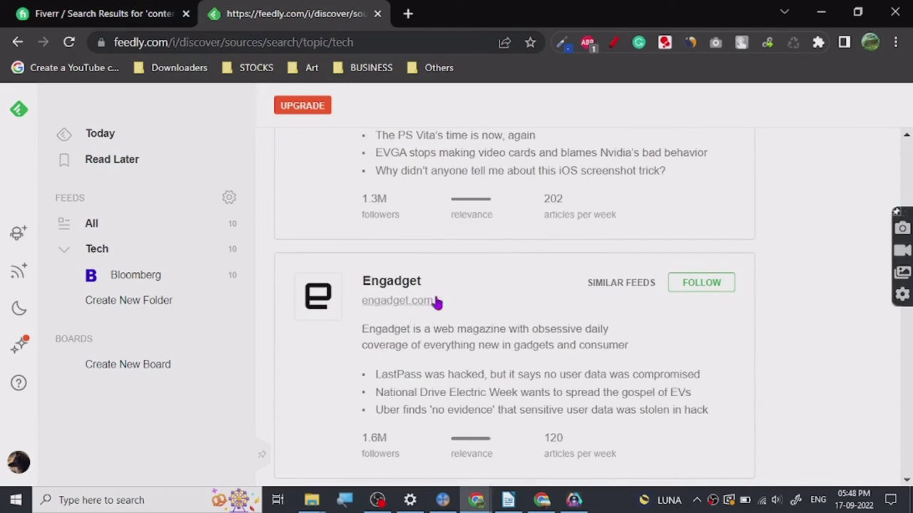
pyautogui.scroll(-3, 417, 341)
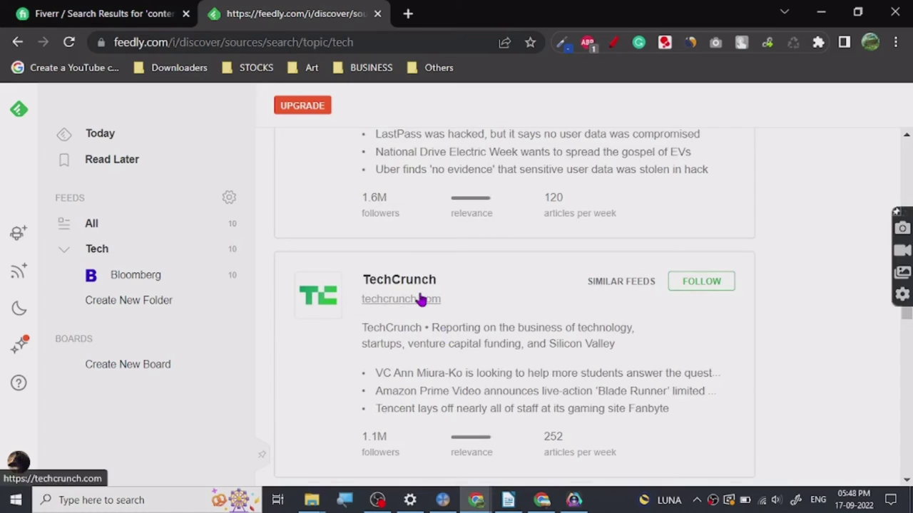
pyautogui.scroll(3, 418, 302)
# Return to feed discovery, choose the featured Business topic and open its Business News Starter Kit
pyautogui.click(19, 275)
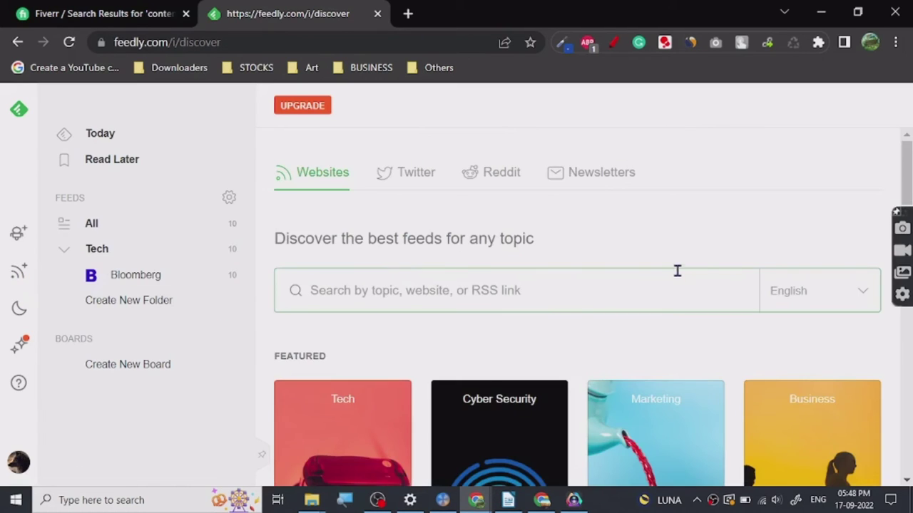
pyautogui.scroll(-2, 663, 278)
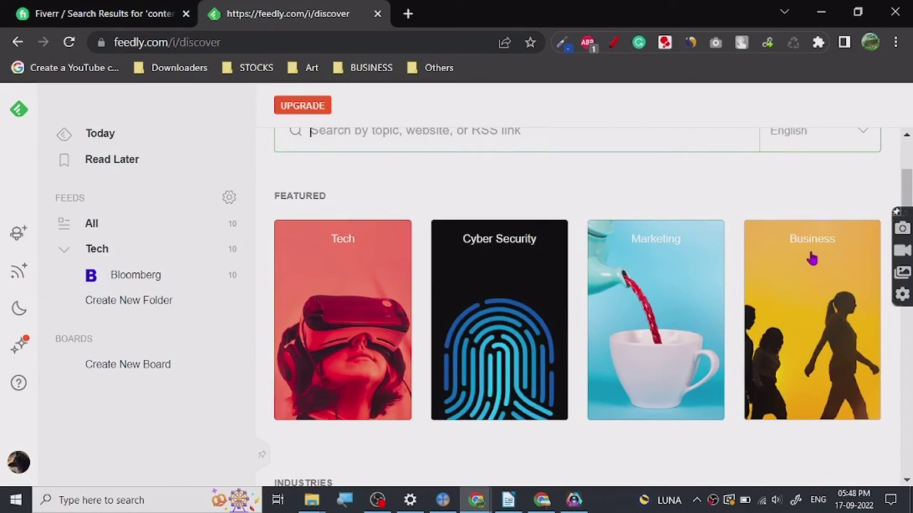
pyautogui.click(812, 258)
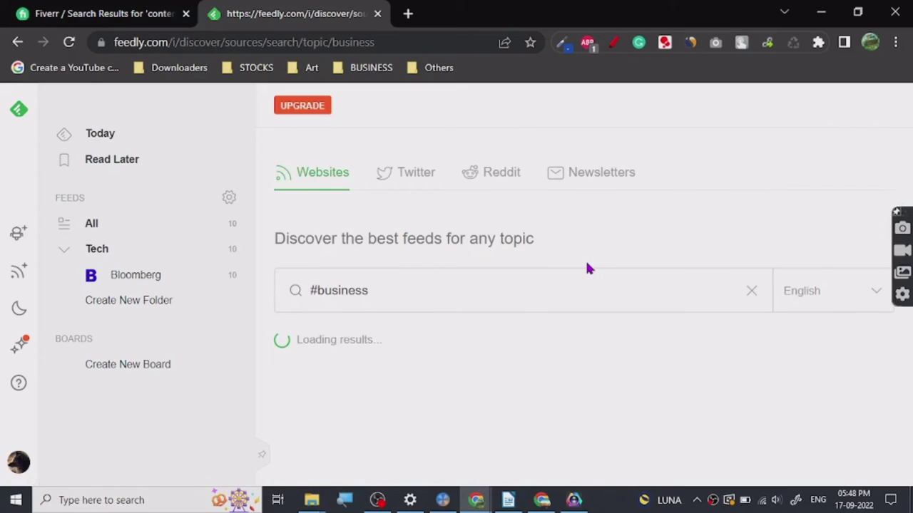
pyautogui.scroll(-2, 542, 278)
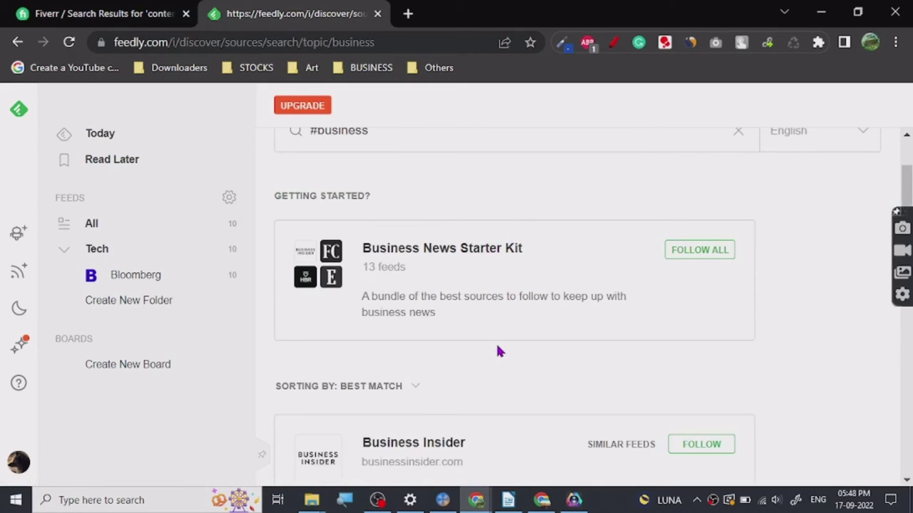
pyautogui.scroll(-2, 497, 328)
pyautogui.scroll(3, 471, 299)
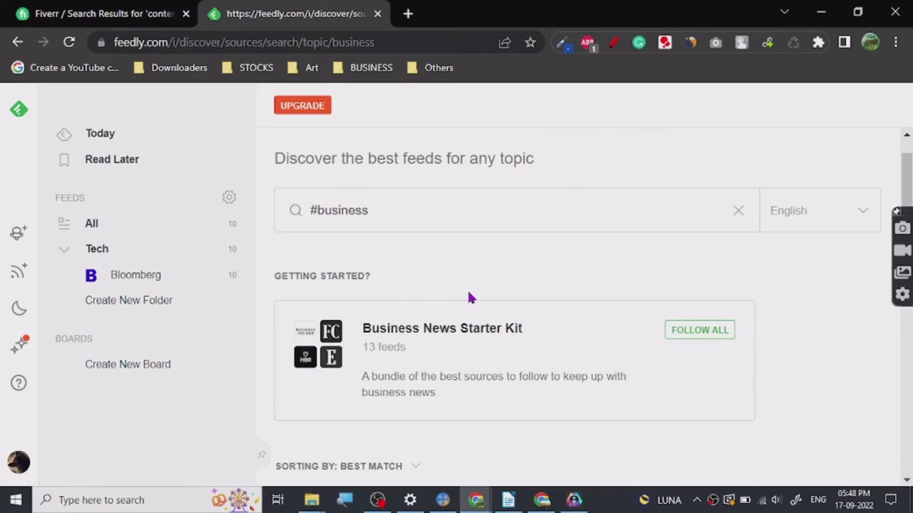
pyautogui.click(452, 333)
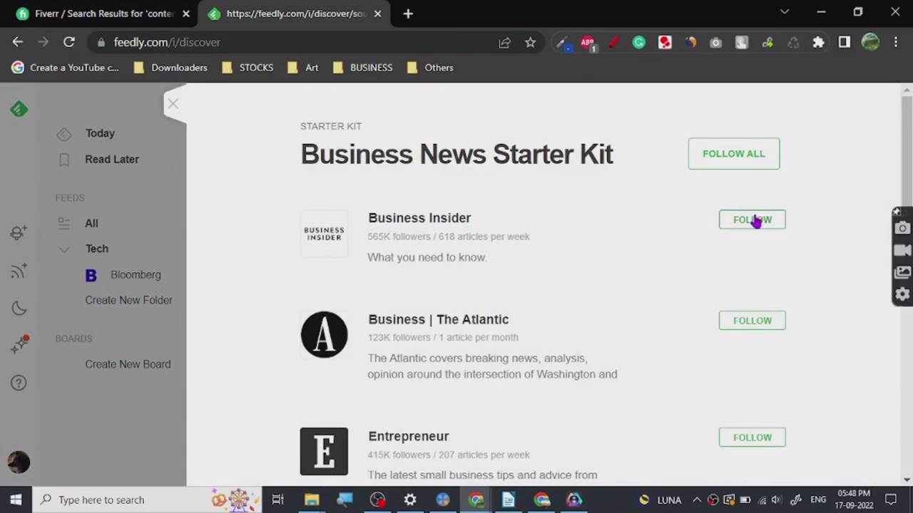
# Follow all feeds of the Business News Starter Kit in a new folder named Business News, and close the kit
pyautogui.click(747, 151)
pyautogui.click(589, 275)
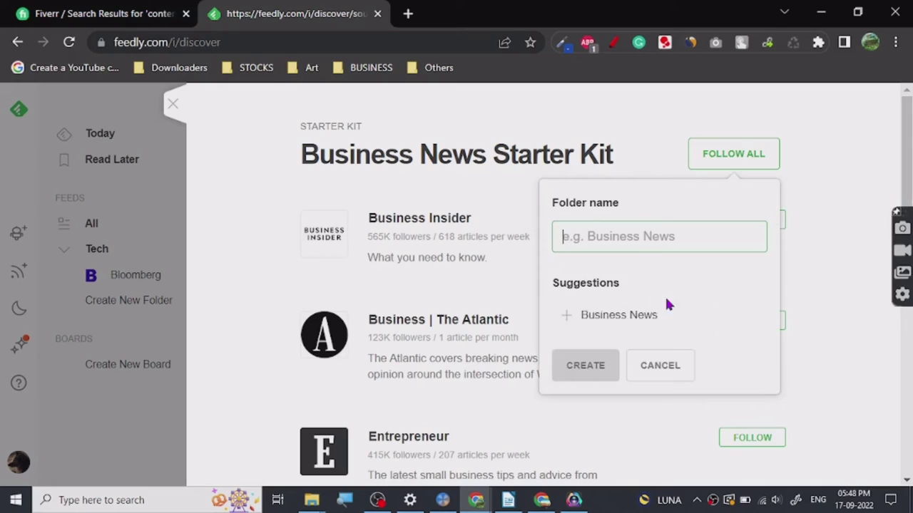
pyautogui.click(627, 319)
pyautogui.click(601, 290)
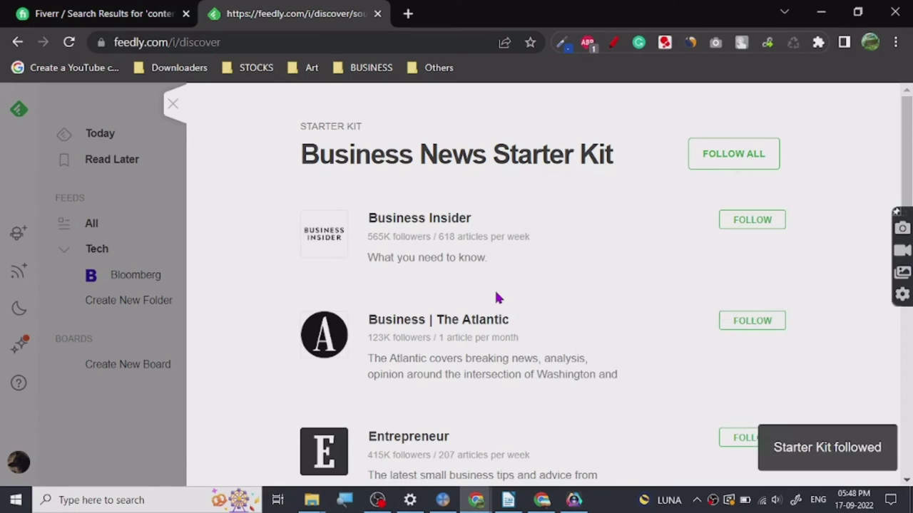
pyautogui.click(172, 106)
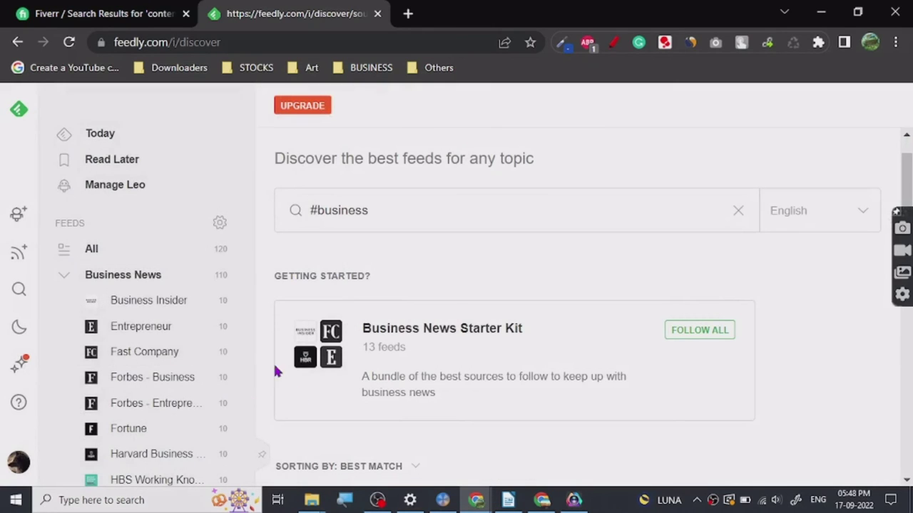
# Open the Business Insider feed in the Business News folder and look through today's article headlines
pyautogui.click(136, 302)
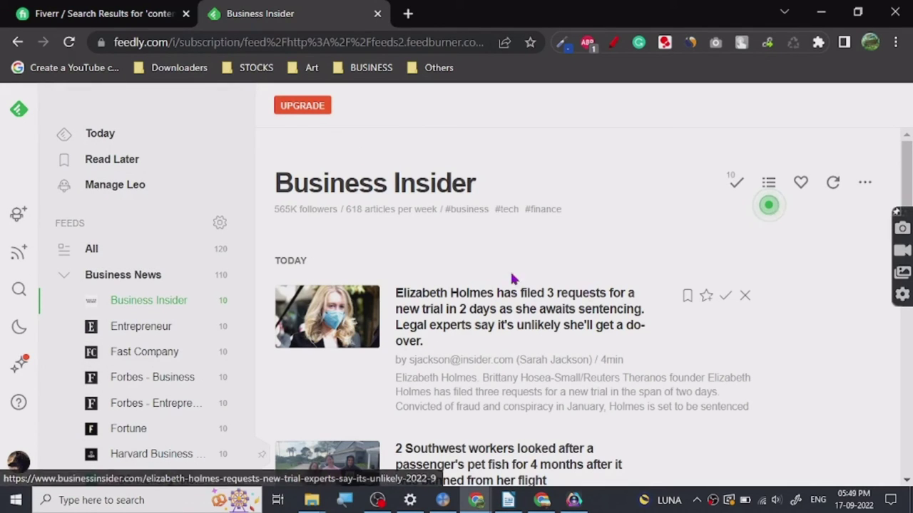
pyautogui.scroll(-2, 524, 352)
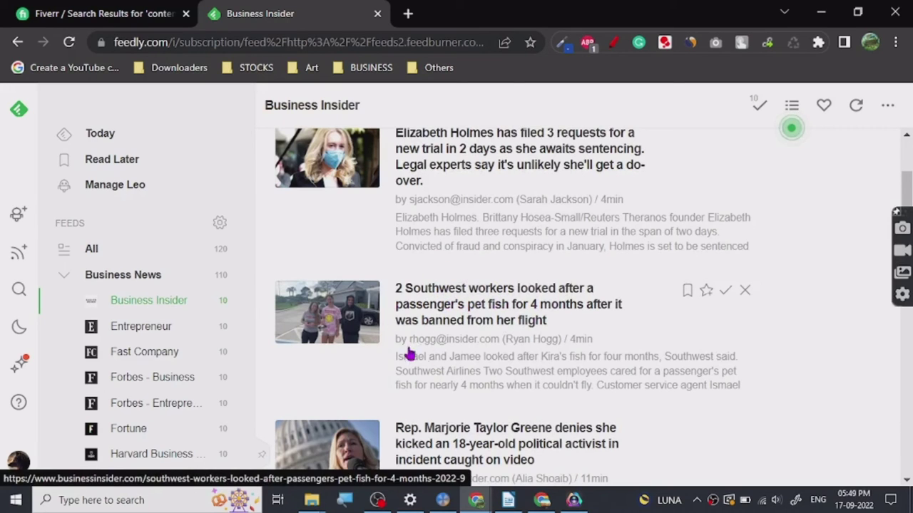
pyautogui.scroll(-2, 488, 364)
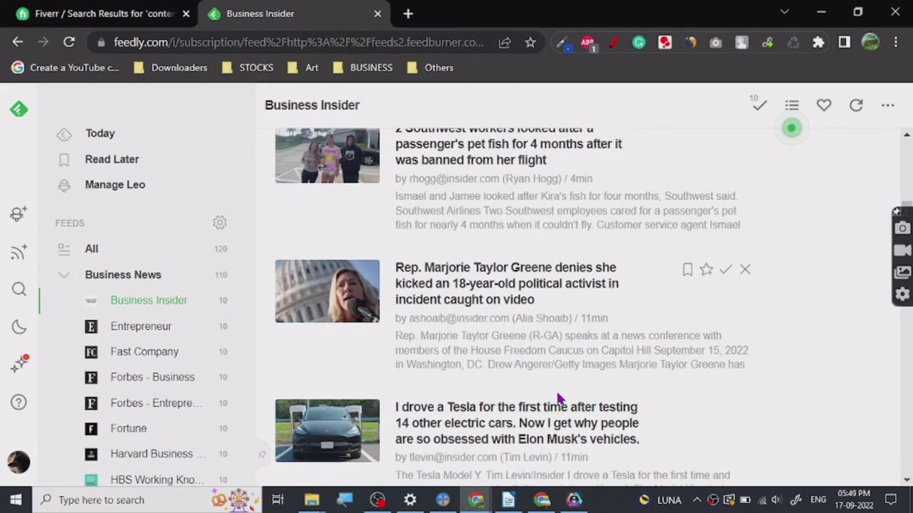
pyautogui.scroll(-2, 521, 314)
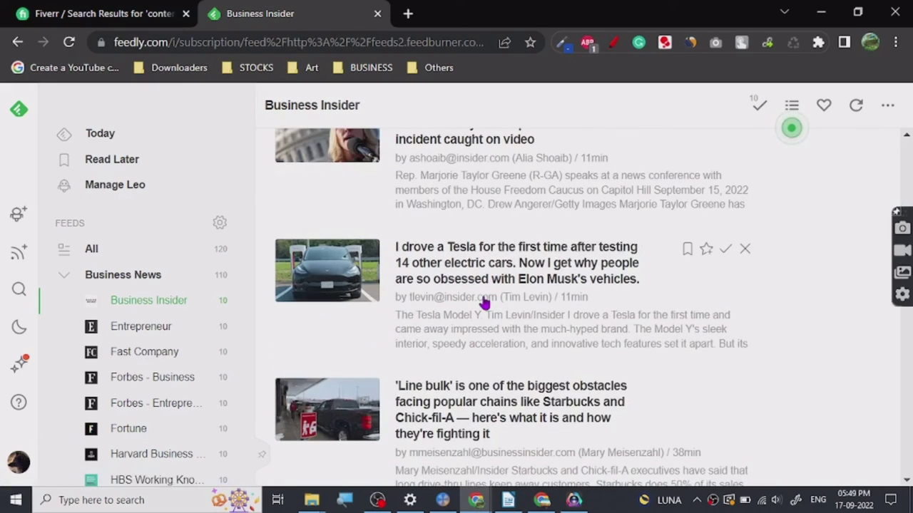
pyautogui.scroll(-2, 443, 293)
pyautogui.scroll(-2, 477, 302)
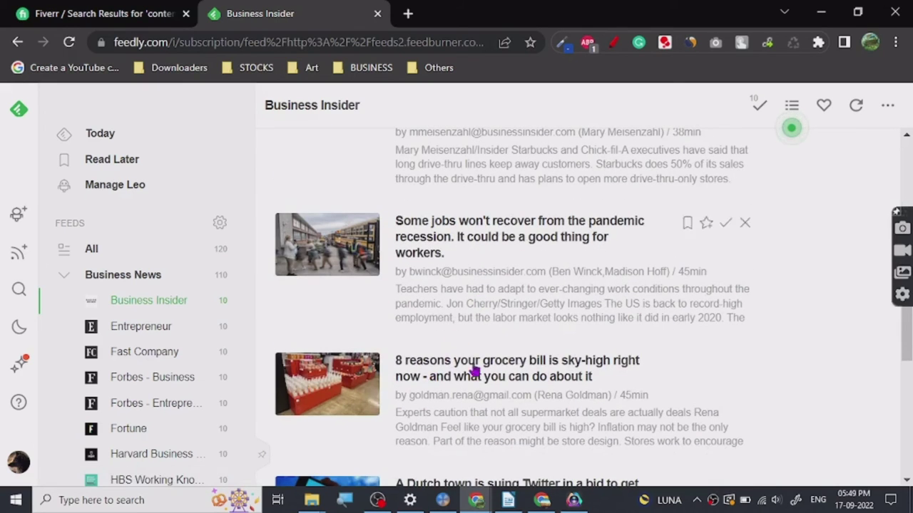
pyautogui.scroll(5, 492, 346)
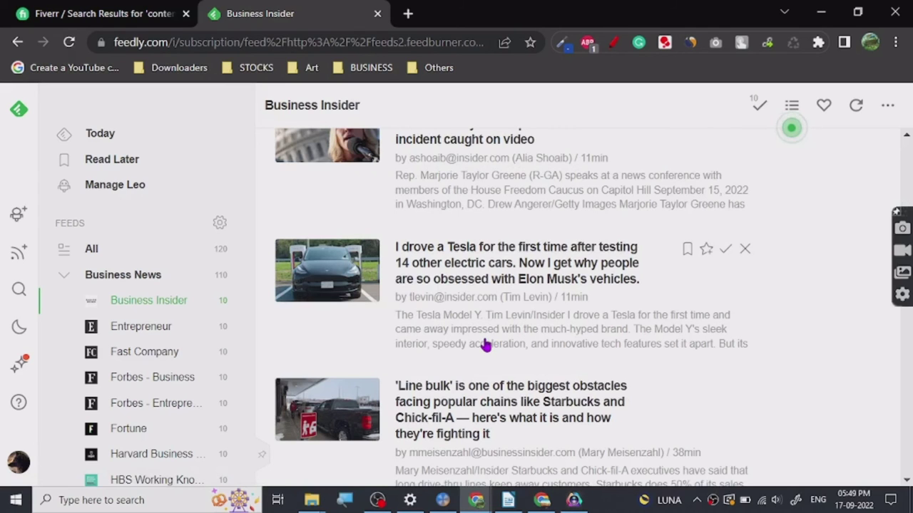
pyautogui.scroll(4, 485, 345)
pyautogui.scroll(-3, 504, 328)
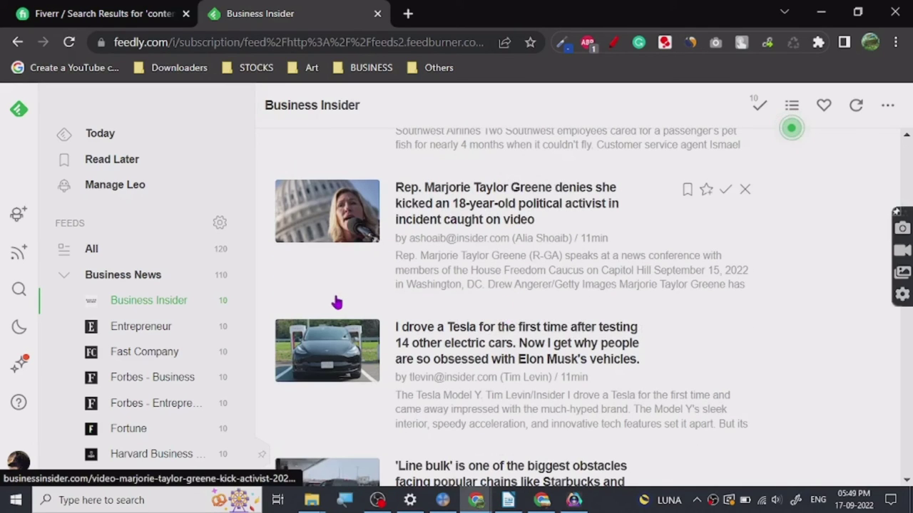
pyautogui.scroll(-3, 525, 346)
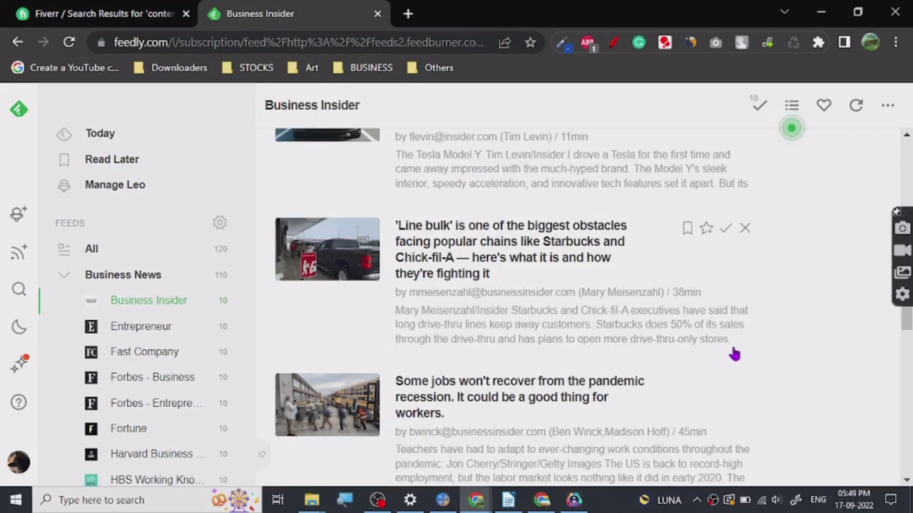
pyautogui.scroll(-2, 313, 349)
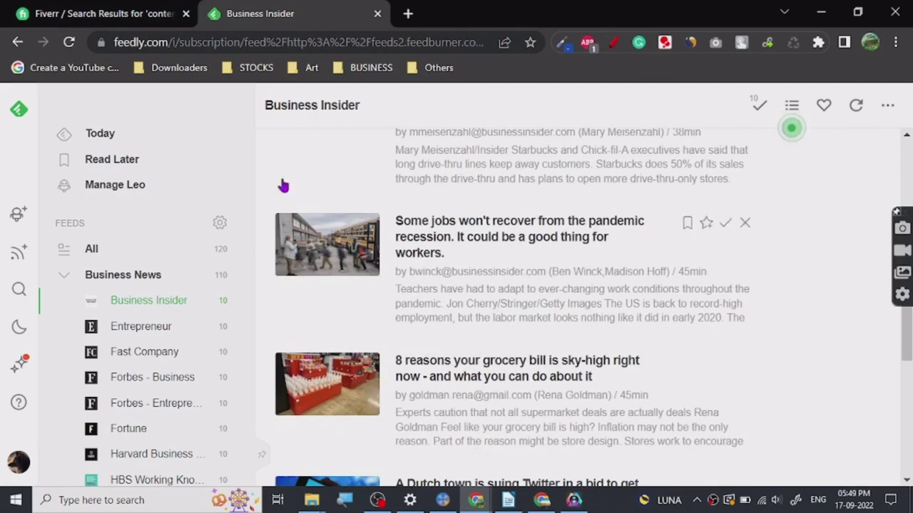
# Go back to the feed discovery page and look over its featured topics and industries
pyautogui.click(17, 259)
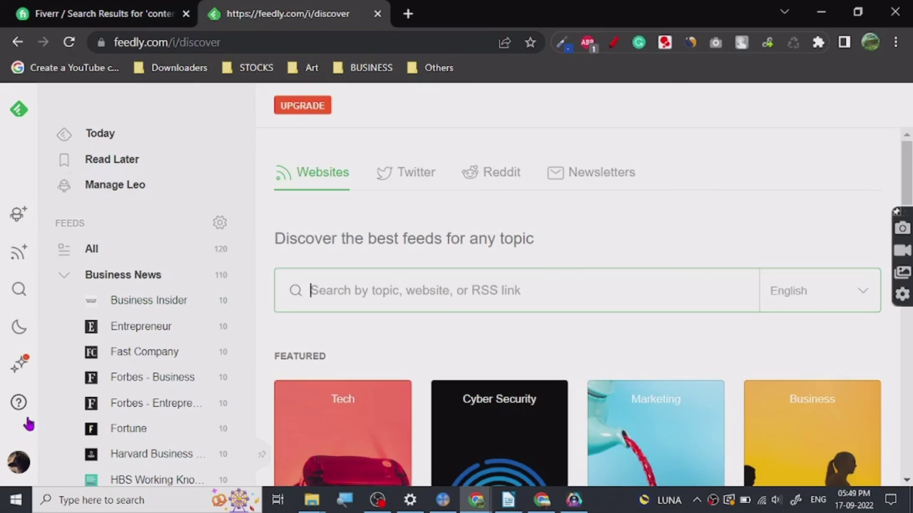
pyautogui.scroll(-6, 651, 247)
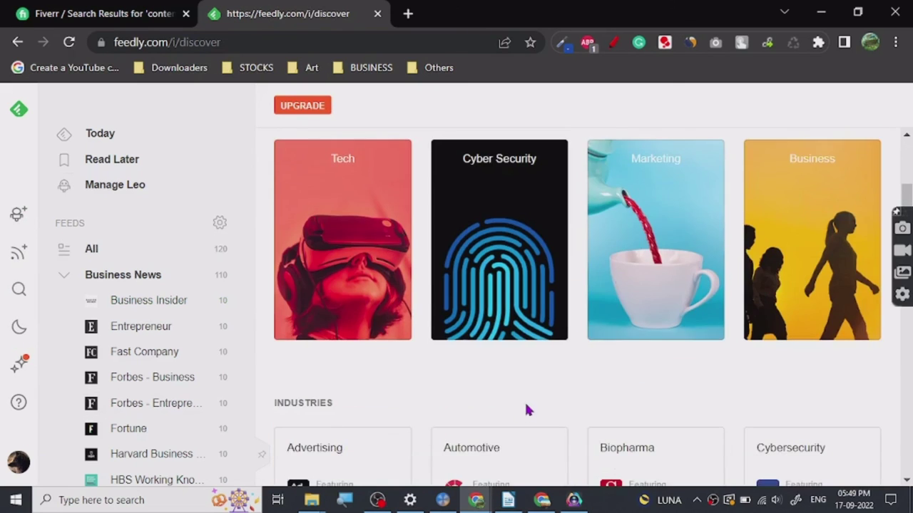
pyautogui.scroll(6, 585, 318)
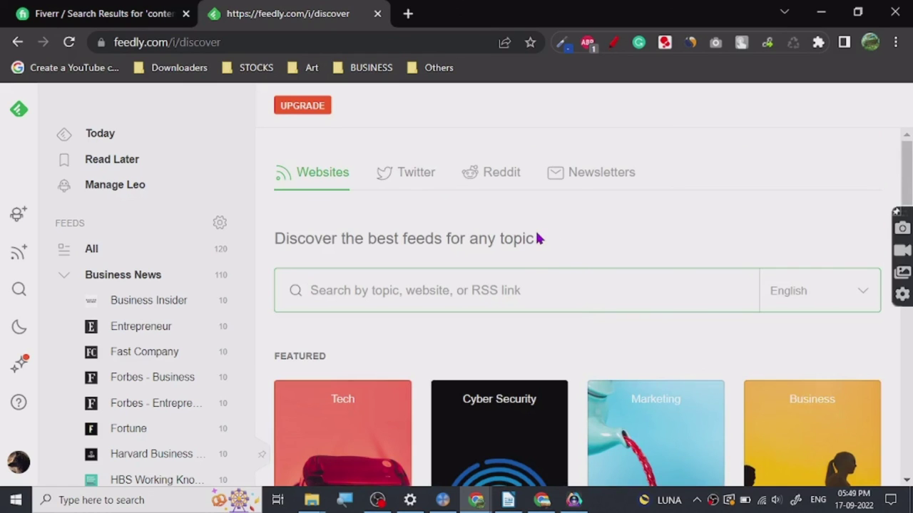
pyautogui.scroll(-3, 536, 239)
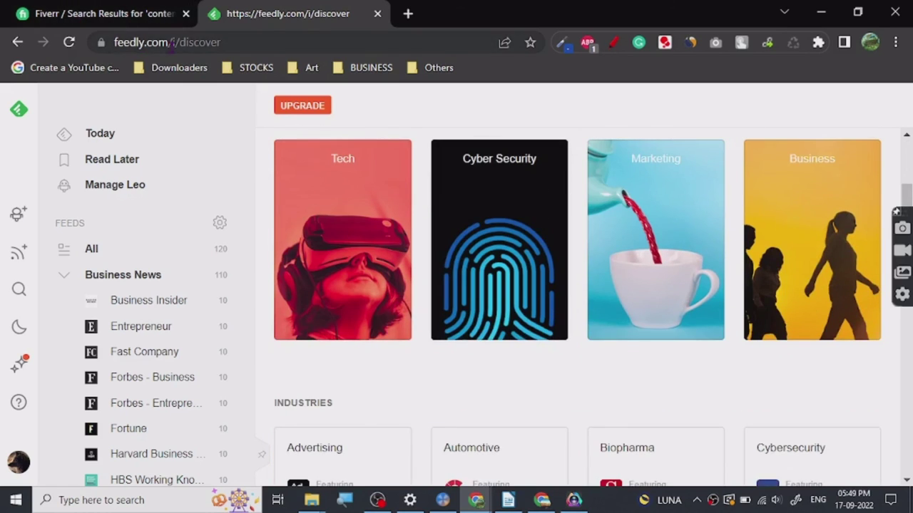